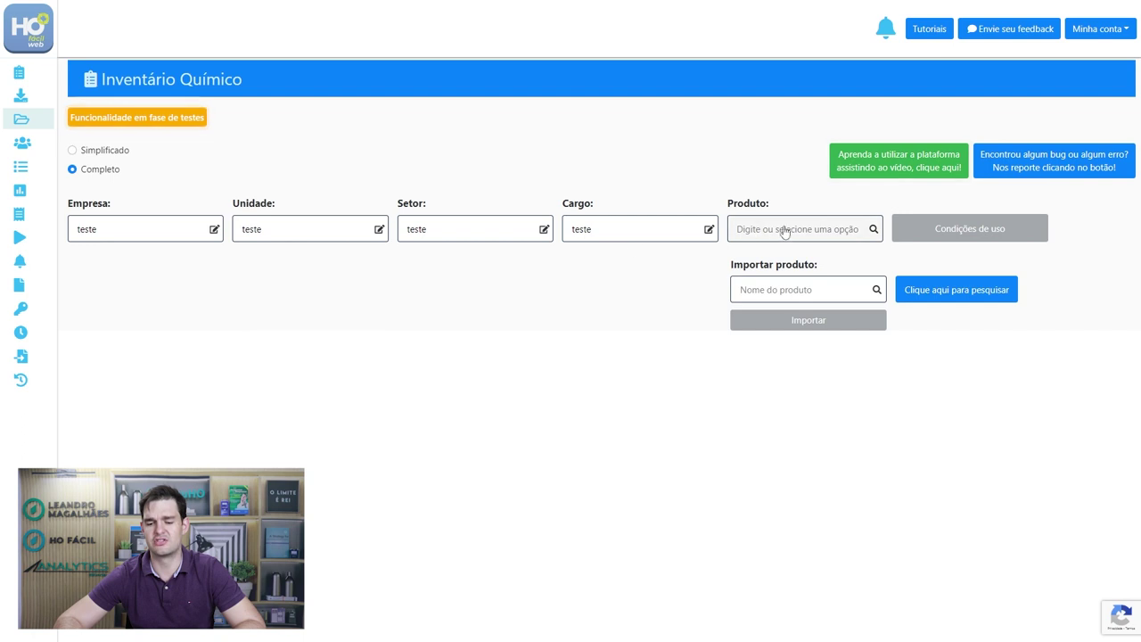
Select the product Tolueno PA for the chemical inventory
click(790, 233)
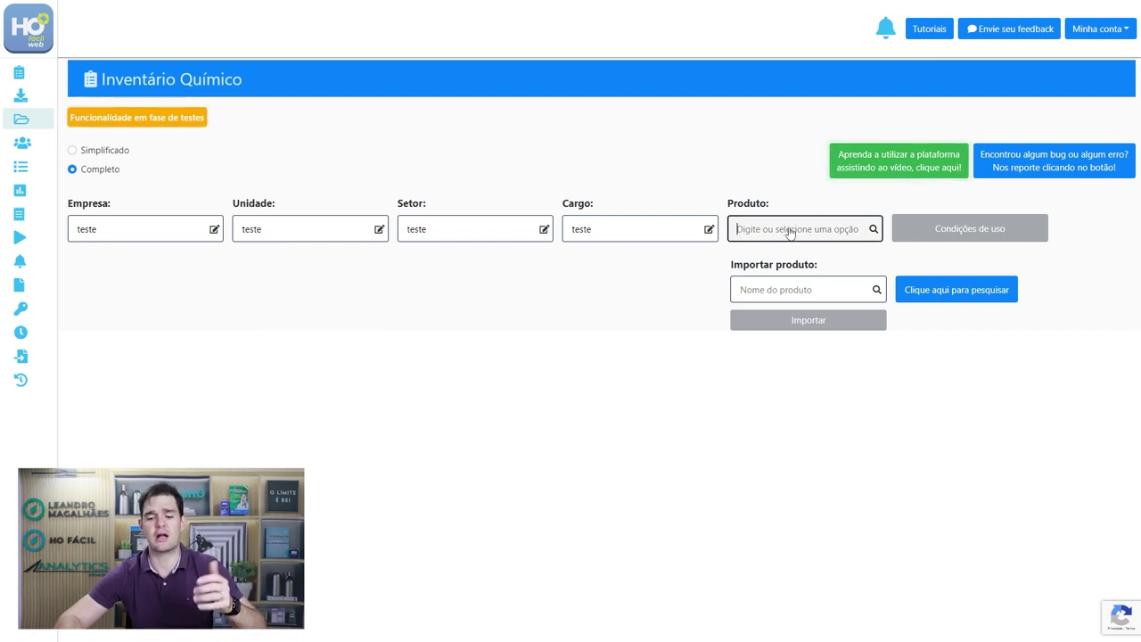
text(to)
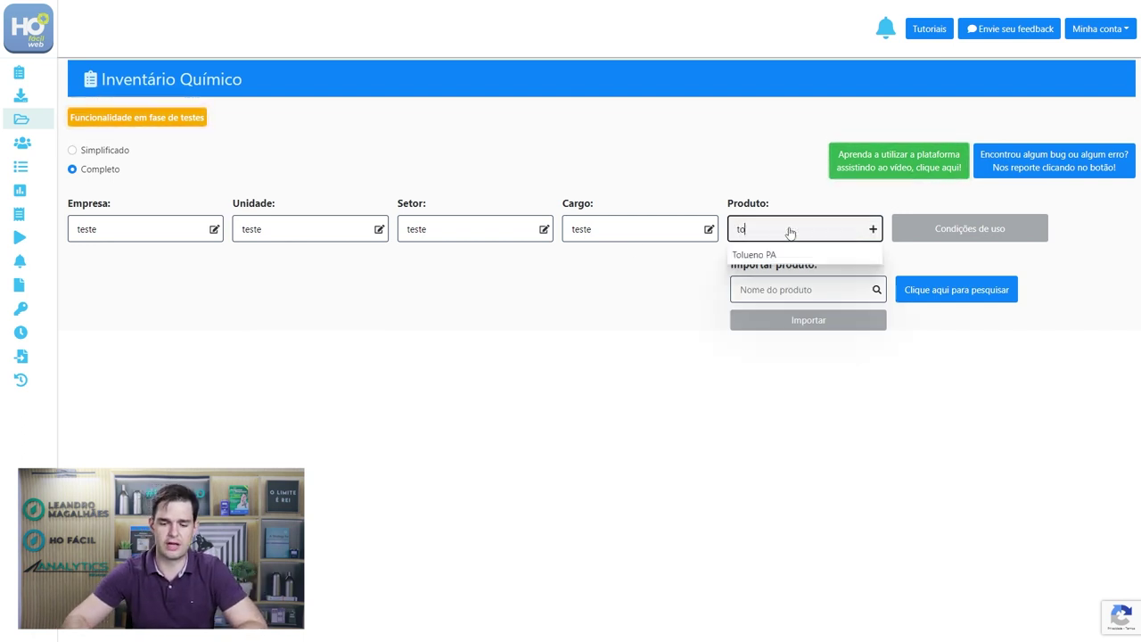
click(788, 251)
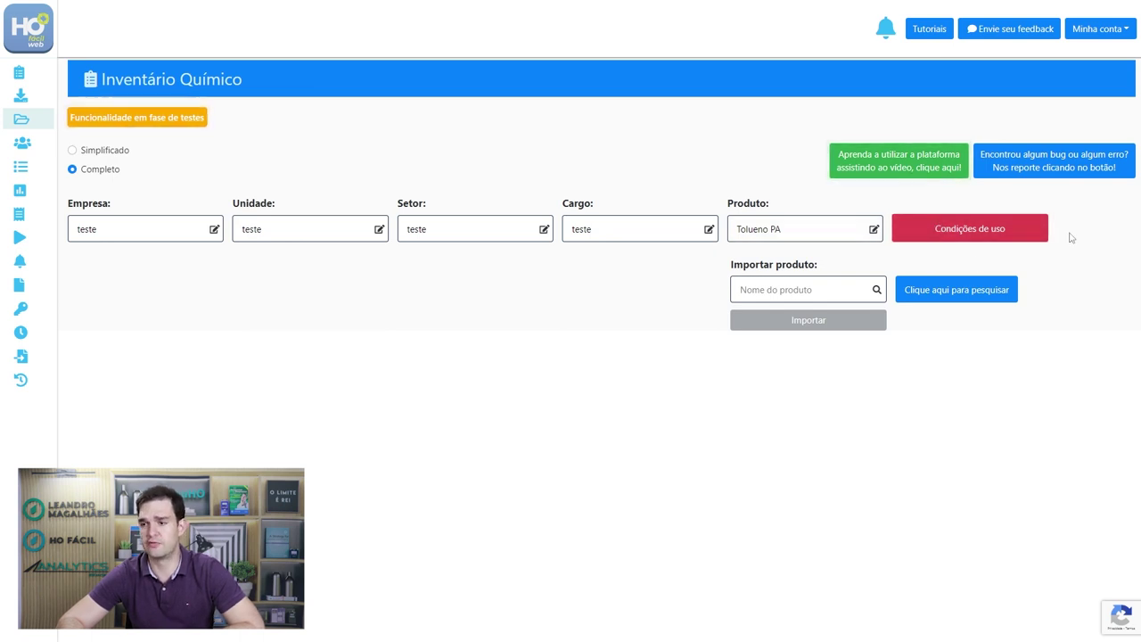
In the product's conditions of use, set the temperature to 25 °C and the ventilation to "Ventilação geral com menos de 3 a 6 trocas de ar por hora"
click(943, 229)
click(500, 226)
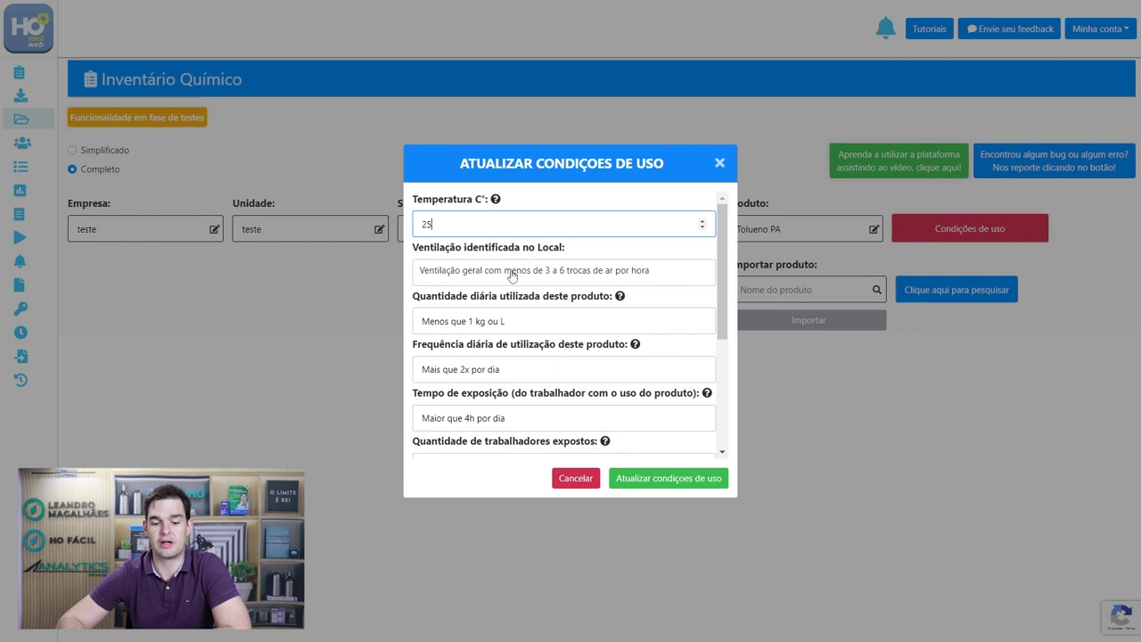
click(513, 275)
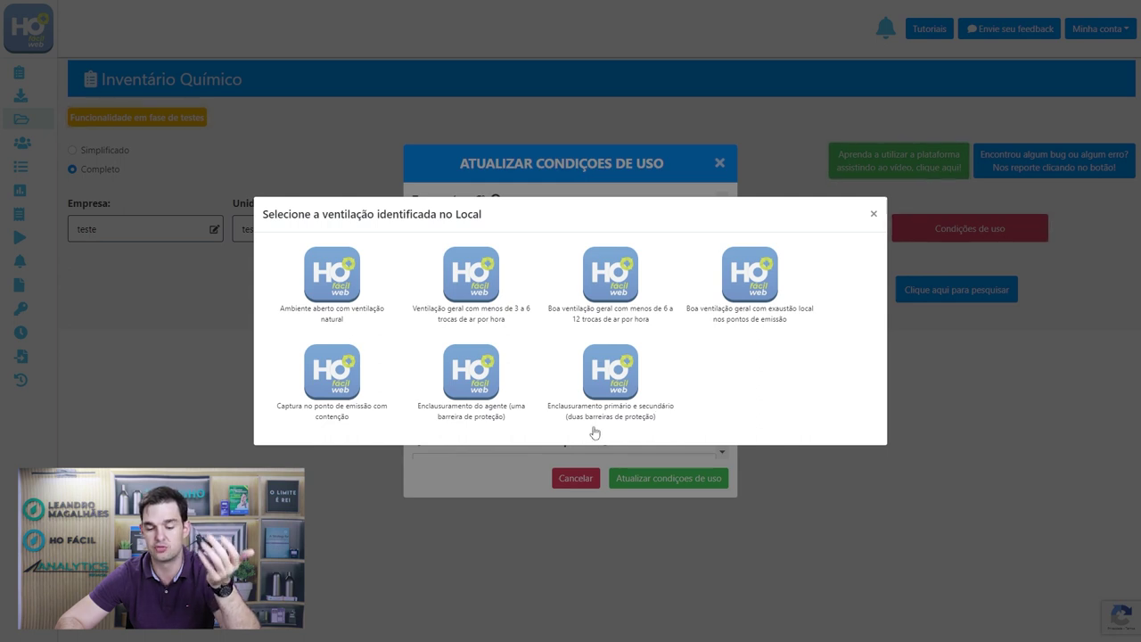
click(463, 287)
Set the product's daily quantity used to "Entre 1 a 10 kg ou L"
scroll(463, 294, down, 1)
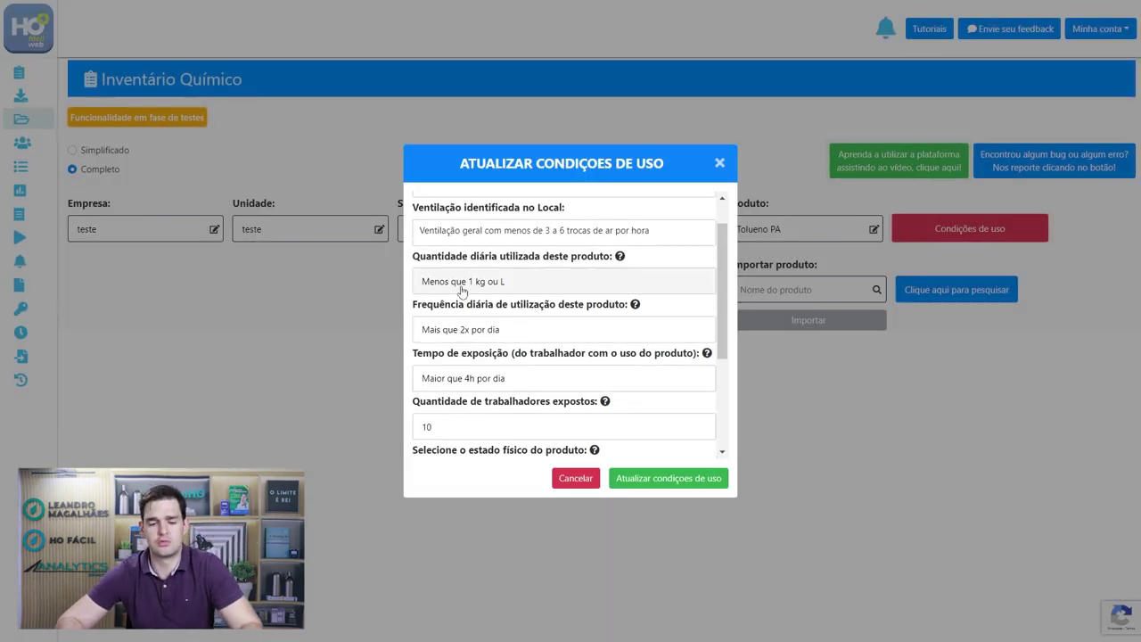
click(534, 283)
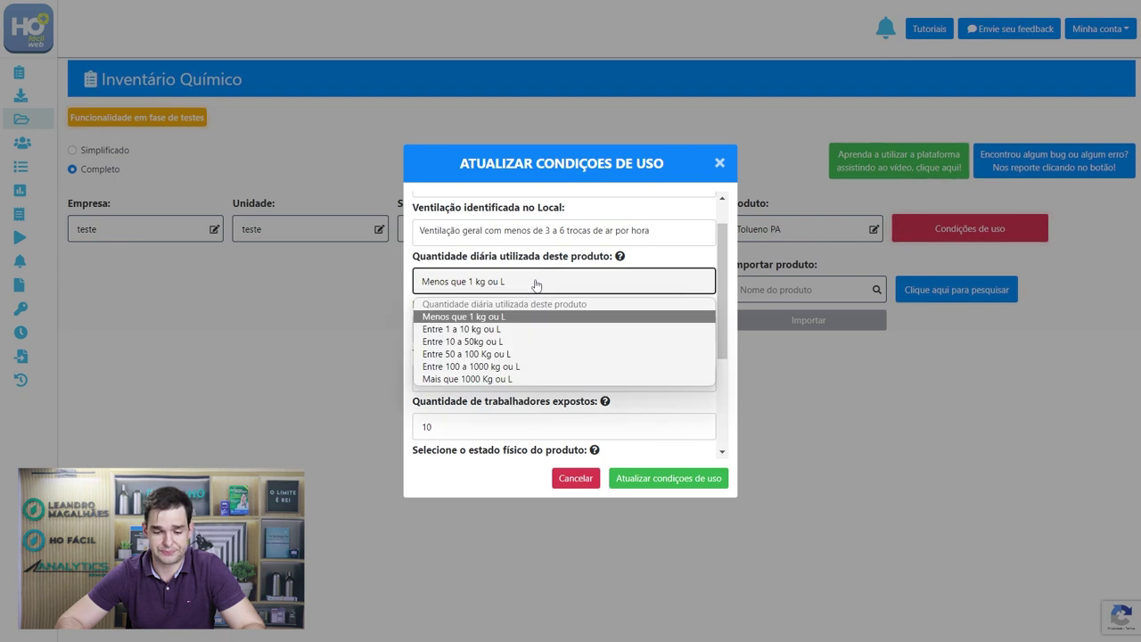
click(526, 330)
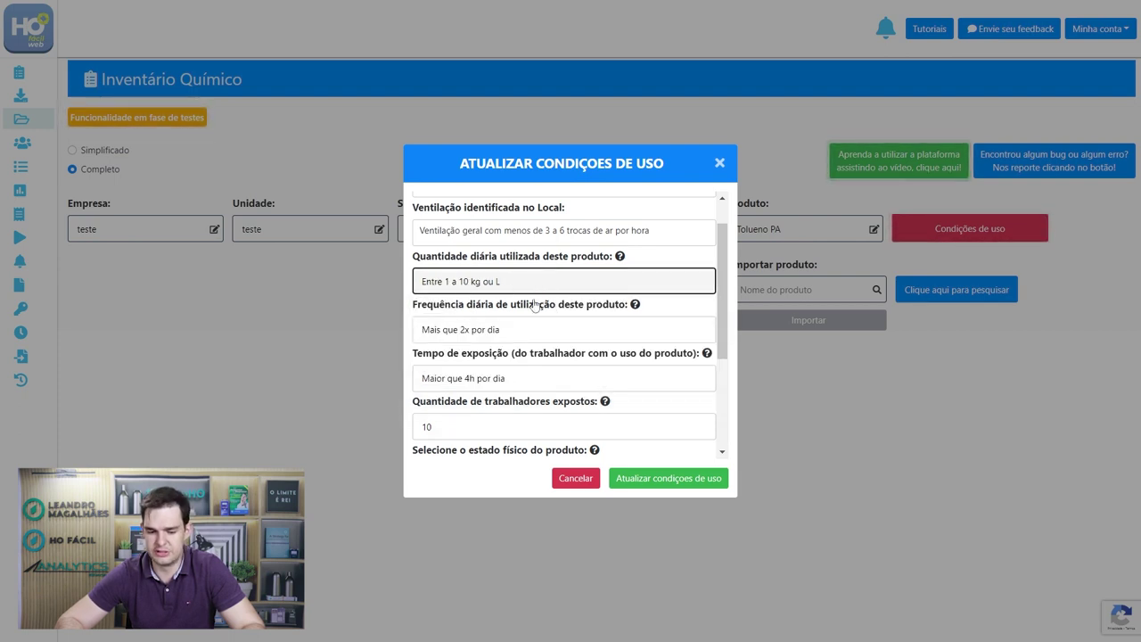
Choose "Mais que 2x por dia" as the daily usage frequency and "Maior que 4h por dia" as the worker's exposure time
click(531, 333)
click(533, 365)
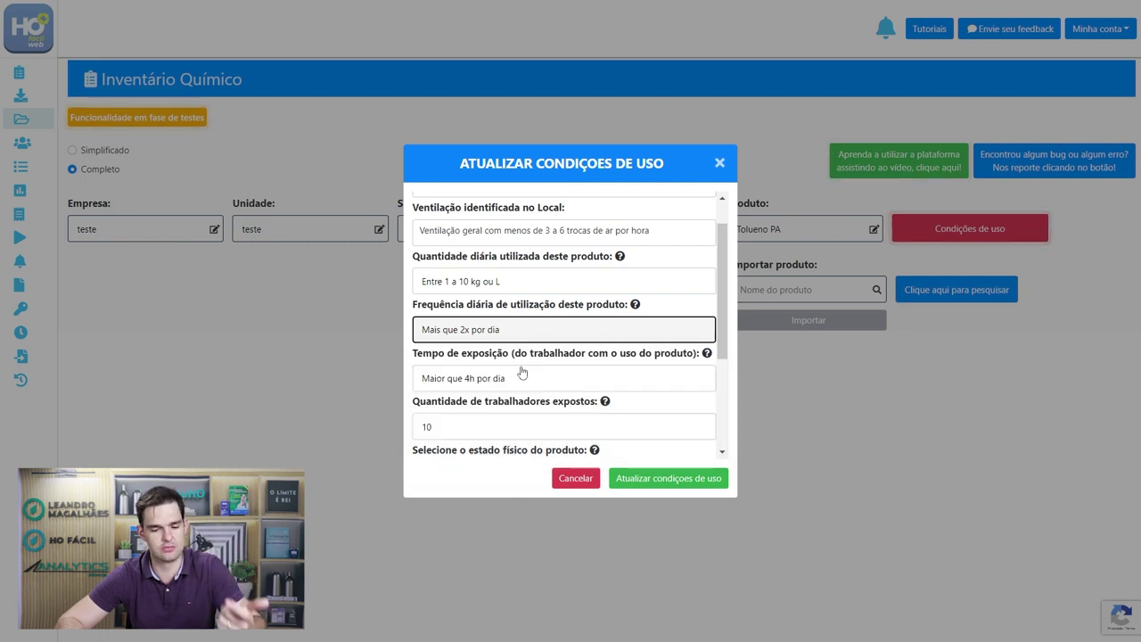
click(509, 377)
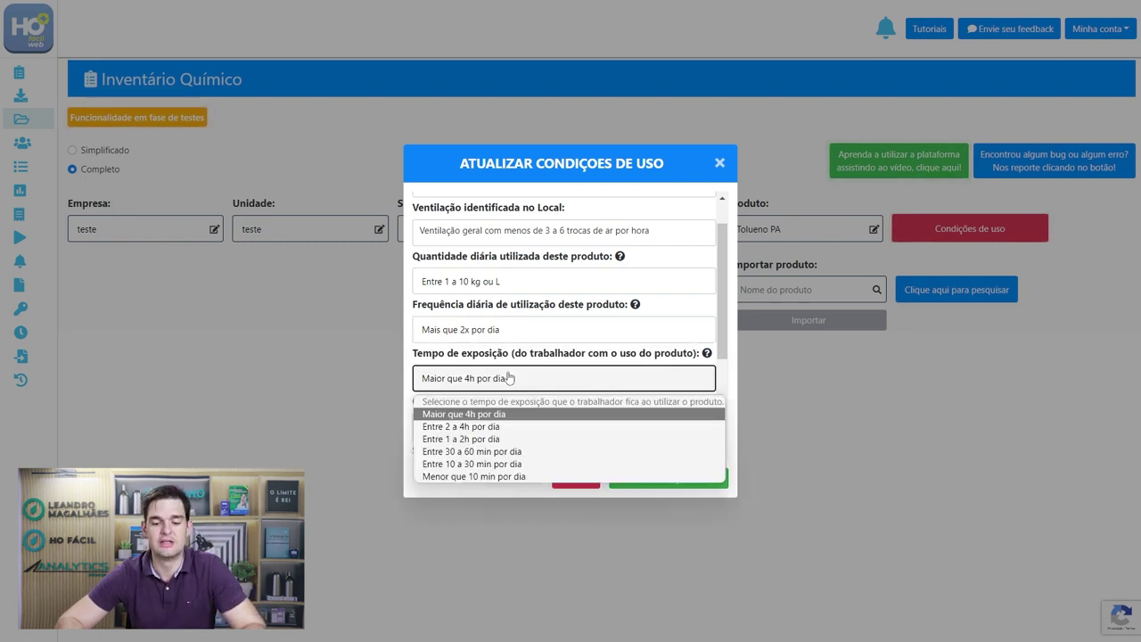
click(509, 377)
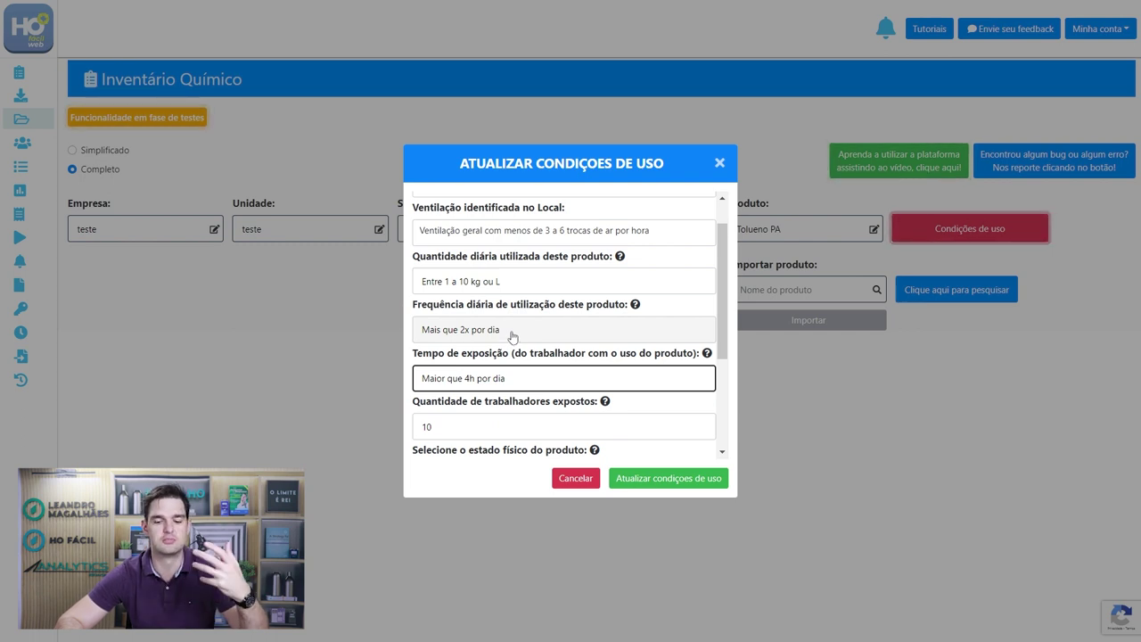
Set the product's physical state to "Líquido" and save the updated conditions of use
scroll(517, 339, down, 1)
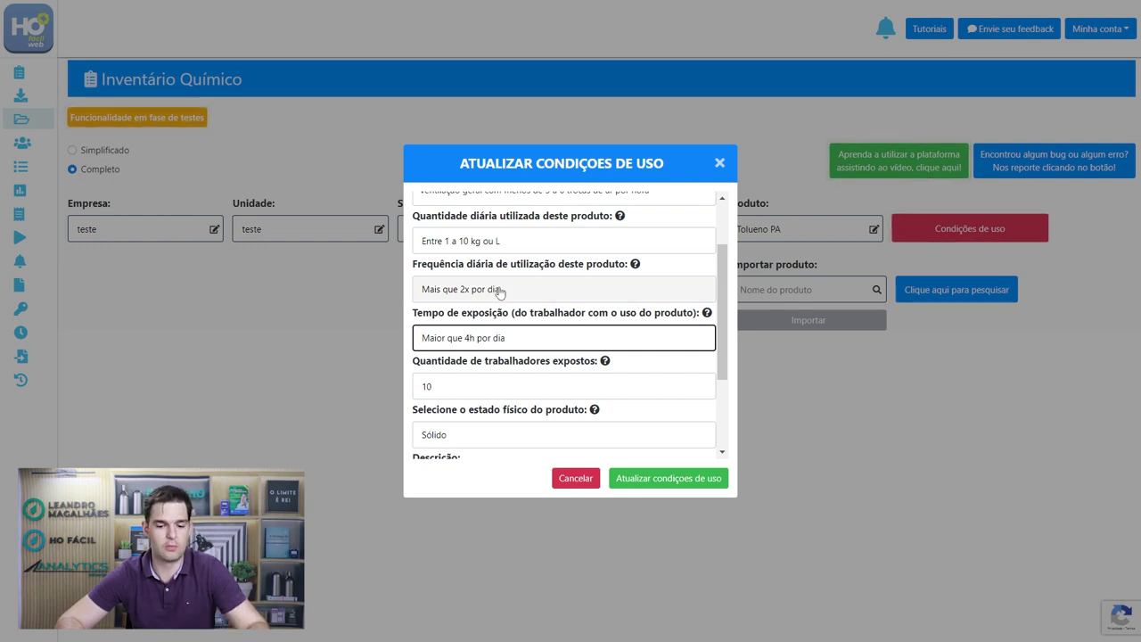
scroll(496, 364, down, 1)
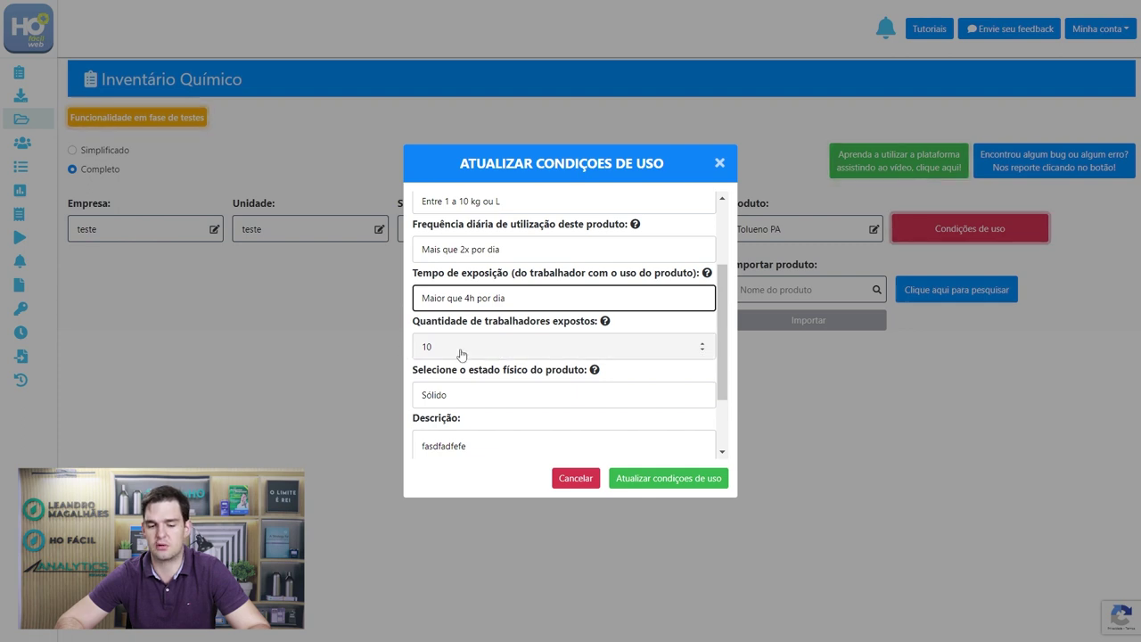
scroll(428, 344, down, 1)
click(537, 354)
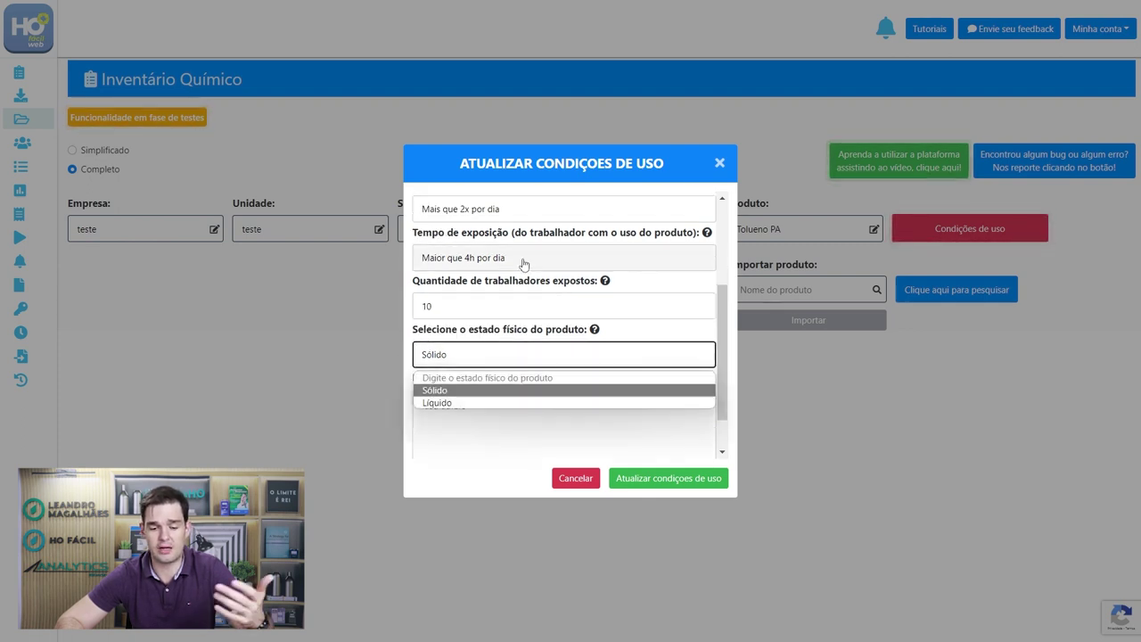
click(500, 404)
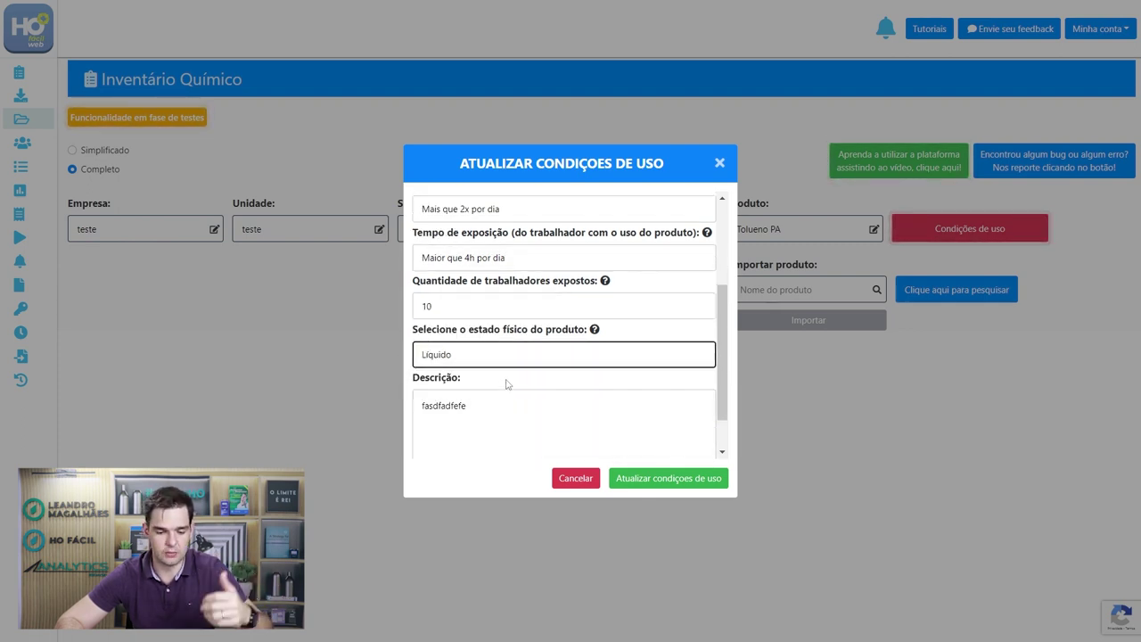
scroll(507, 382, down, 1)
click(605, 375)
click(667, 479)
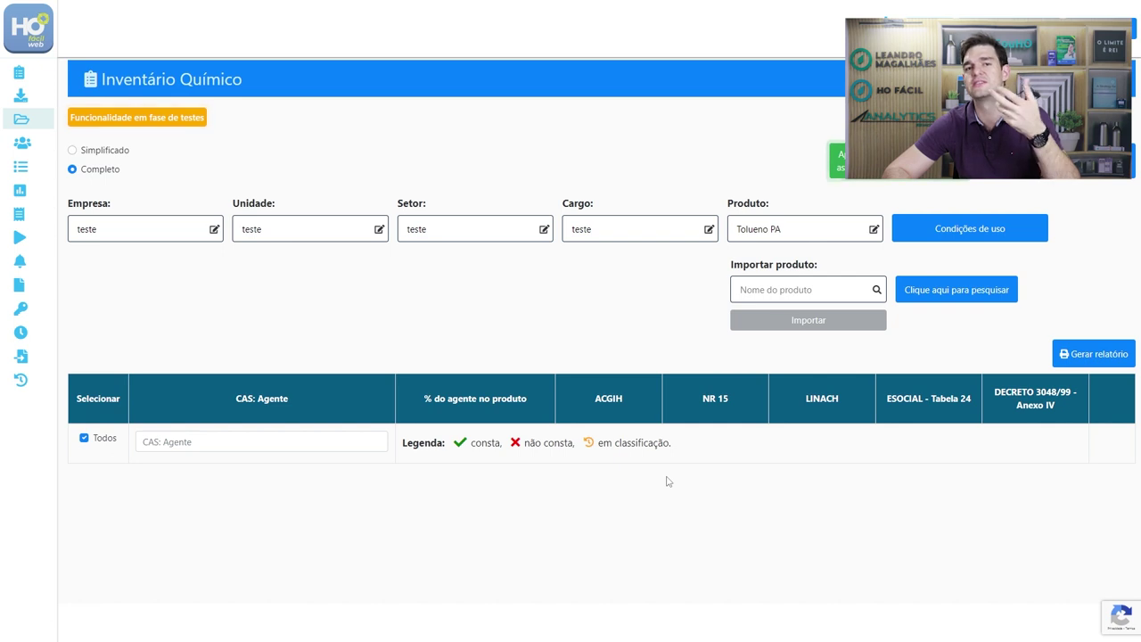
Look up toluene by name and add the agent "108-88-3: Tolueno" to the product
click(337, 436)
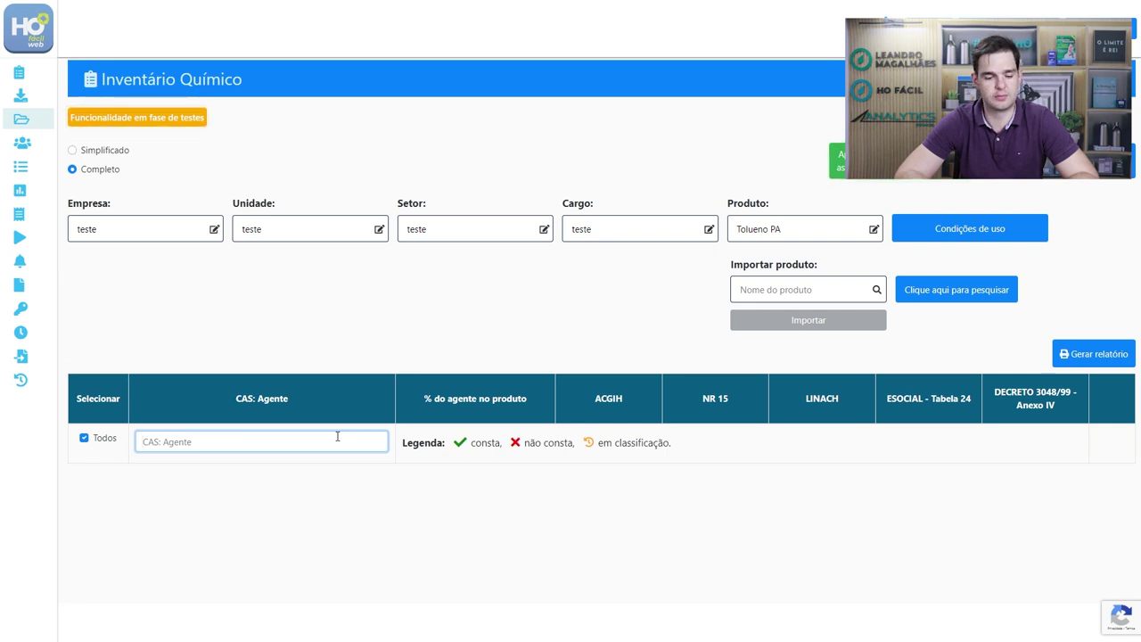
text(to)
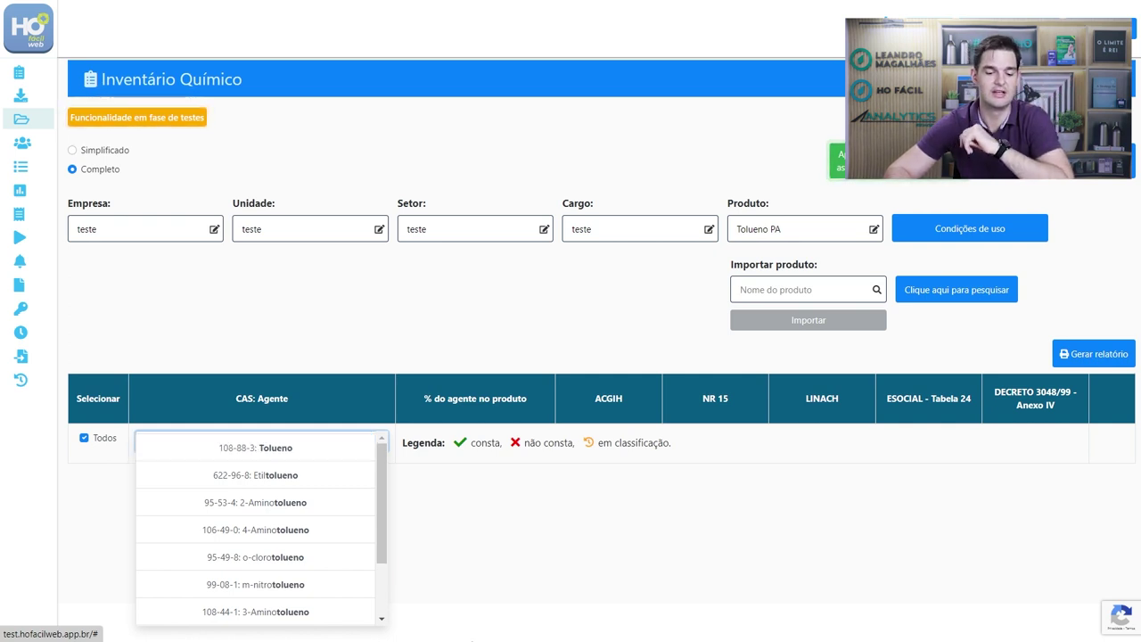
click(323, 448)
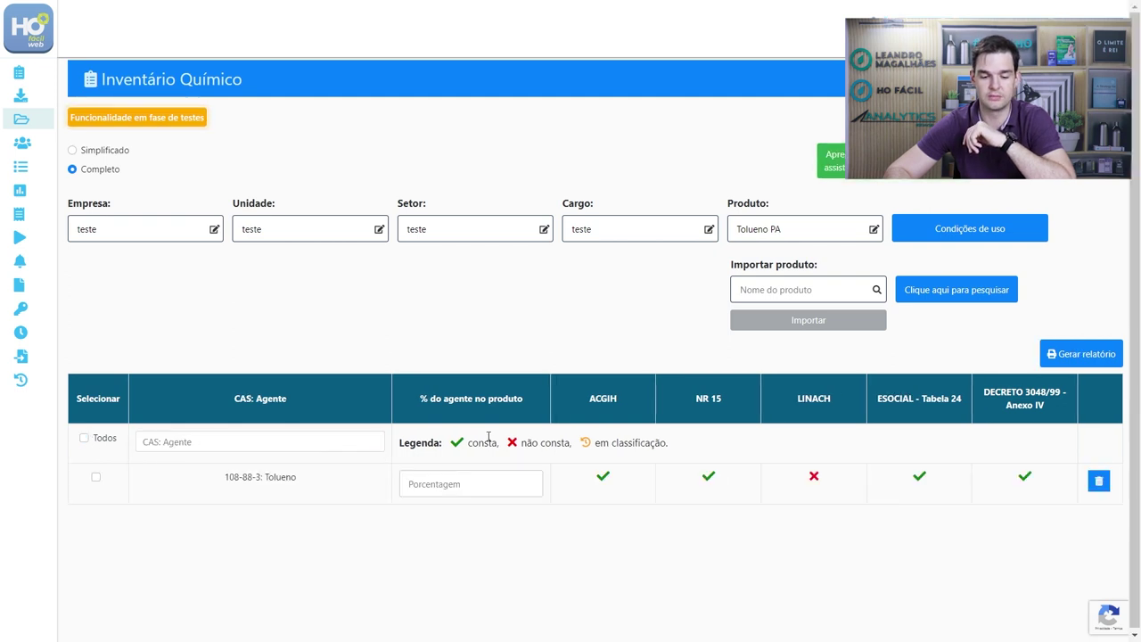
Set the percentage of Tolueno in the product to 100
click(447, 498)
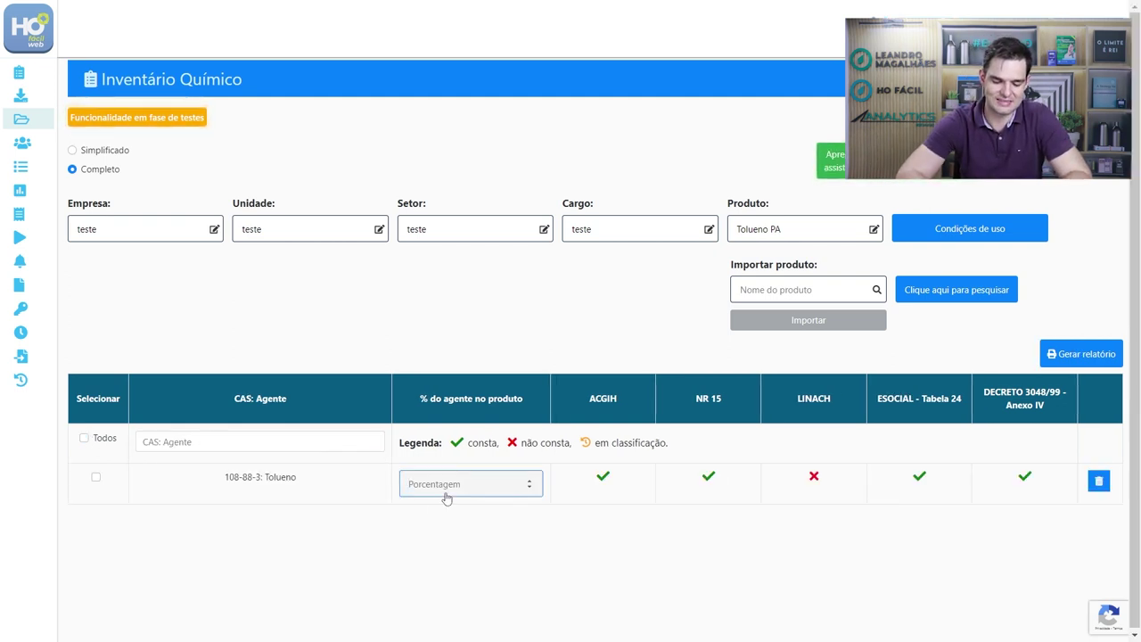
text(9)
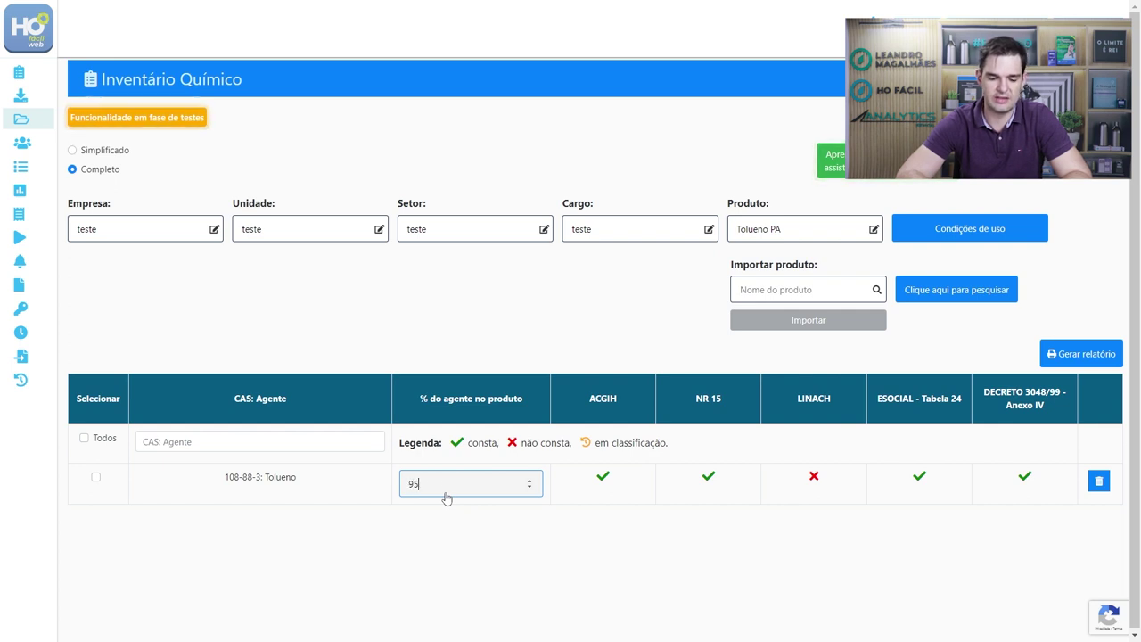
text(5)
key(BackSpace)
key(BackSpace)
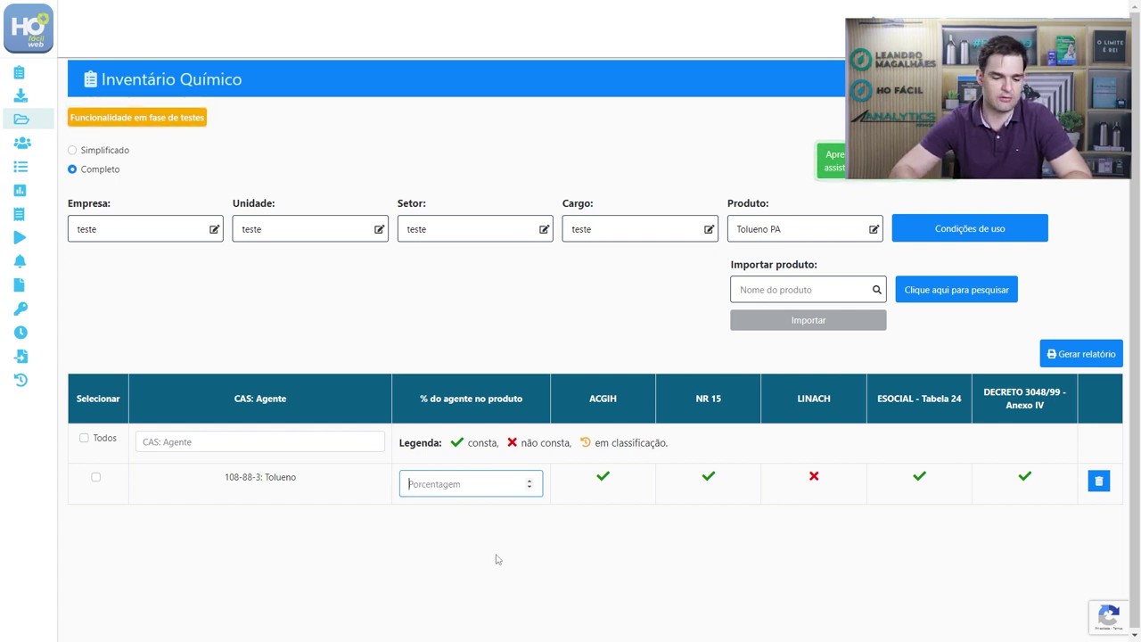
text(100)
click(497, 556)
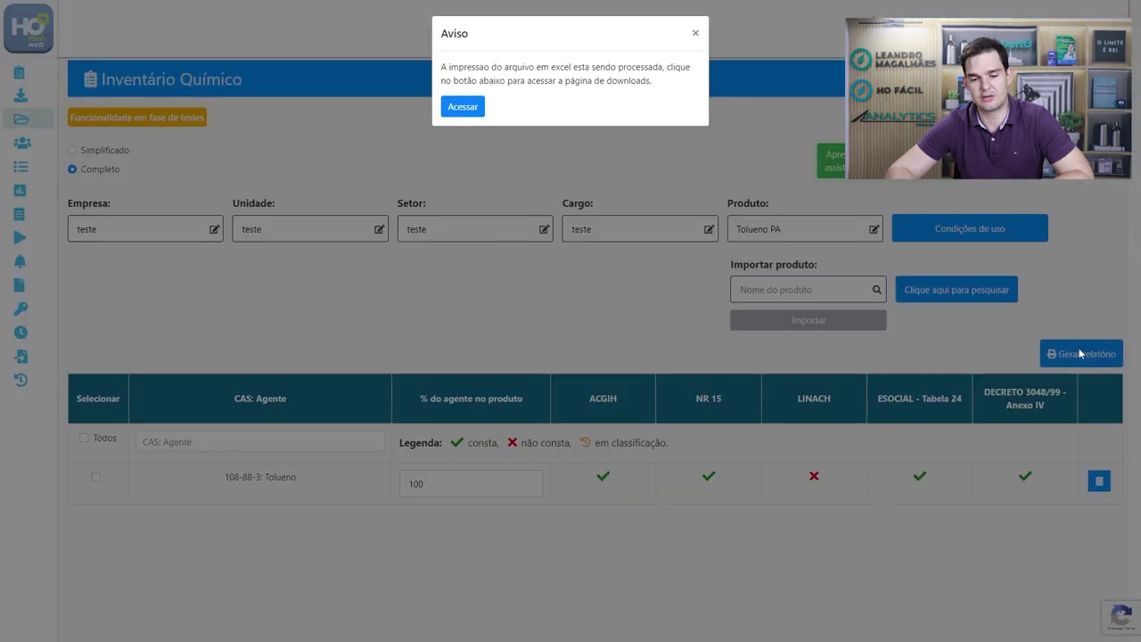
Access the generated report, open it in Word for the web, and read its legal notice, introduction and section 1 methodology definitions
click(479, 108)
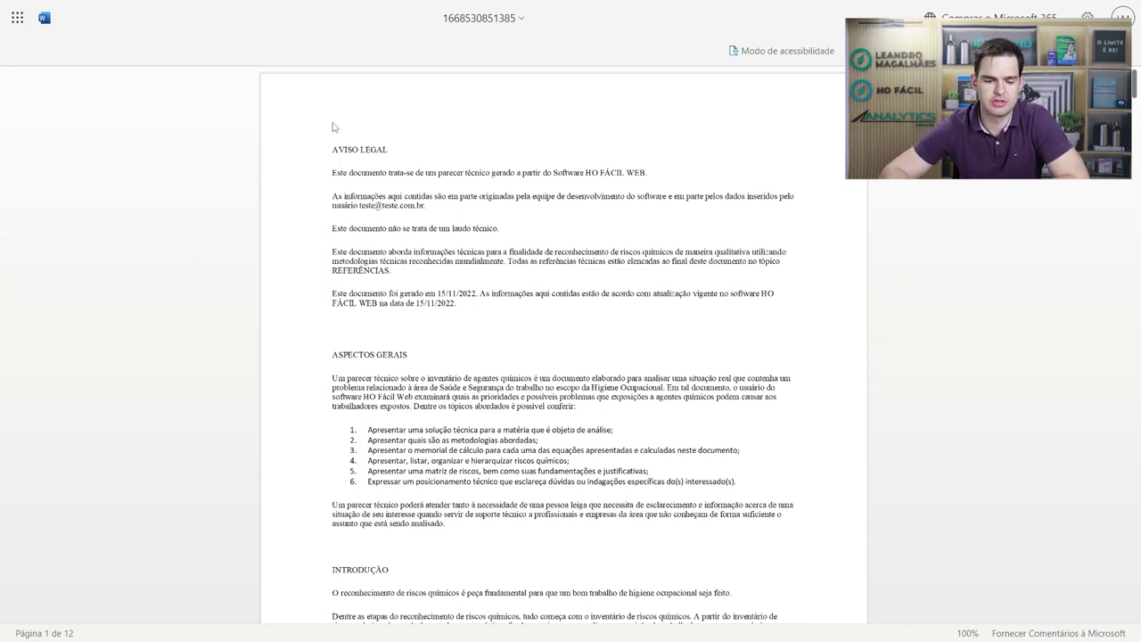
scroll(339, 138, down, 3)
scroll(340, 146, down, 4)
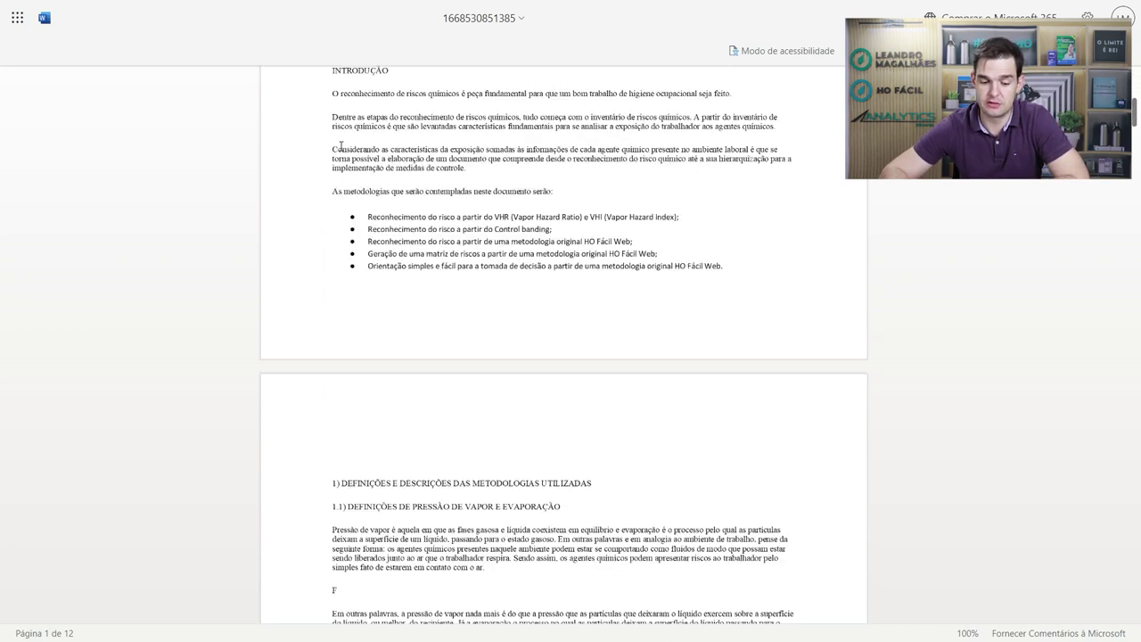
scroll(340, 147, down, 4)
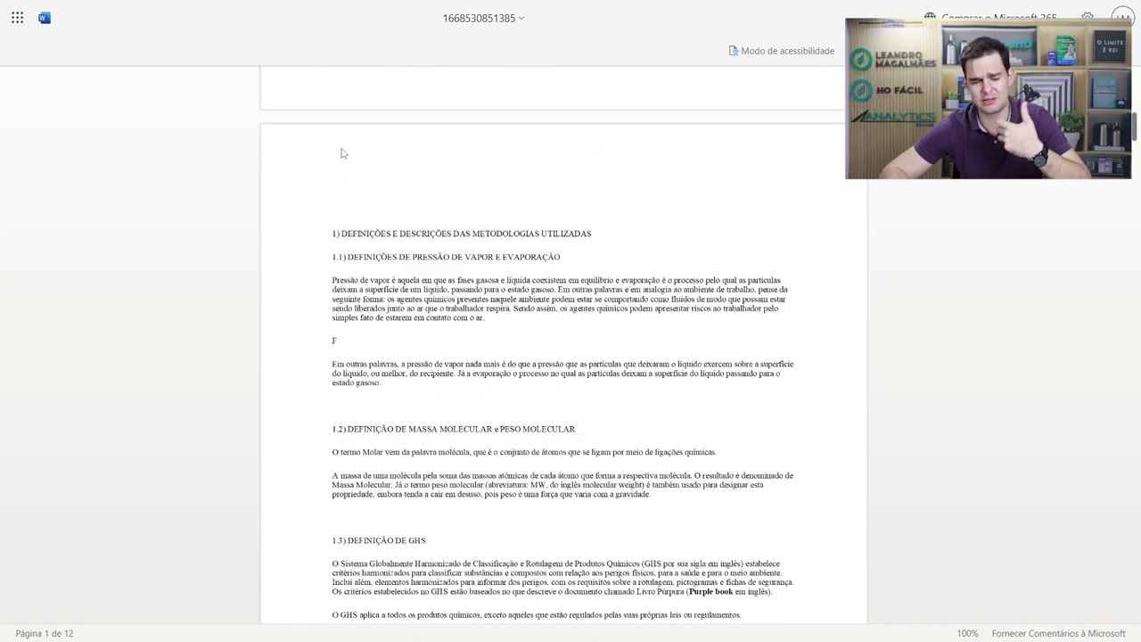
scroll(388, 192, down, 1)
scroll(393, 202, down, 1)
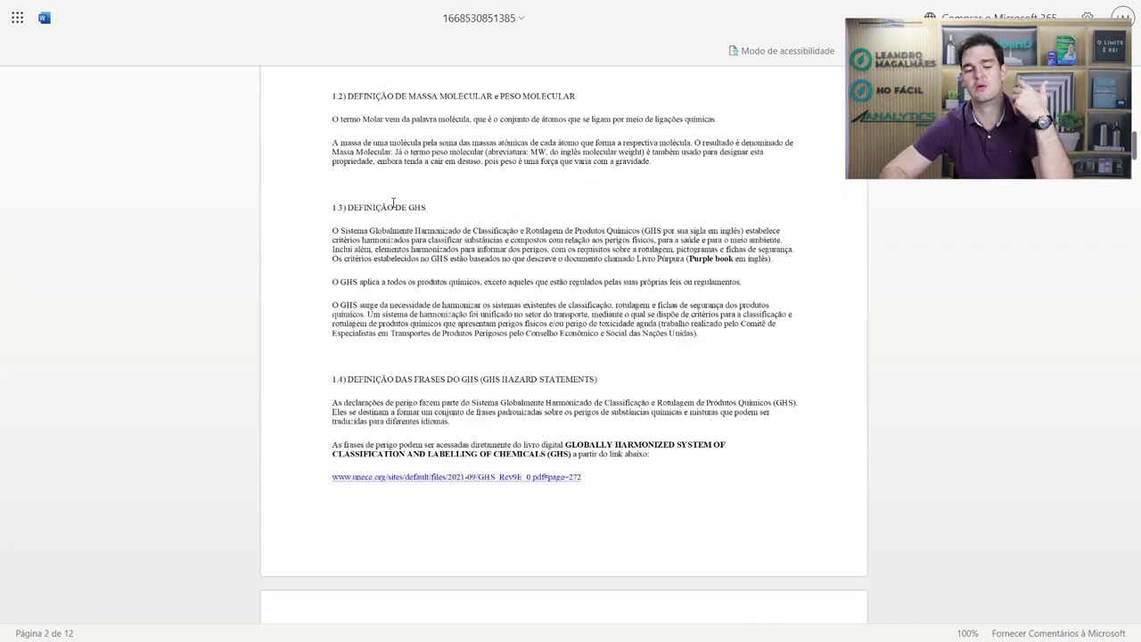
scroll(432, 220, down, 2)
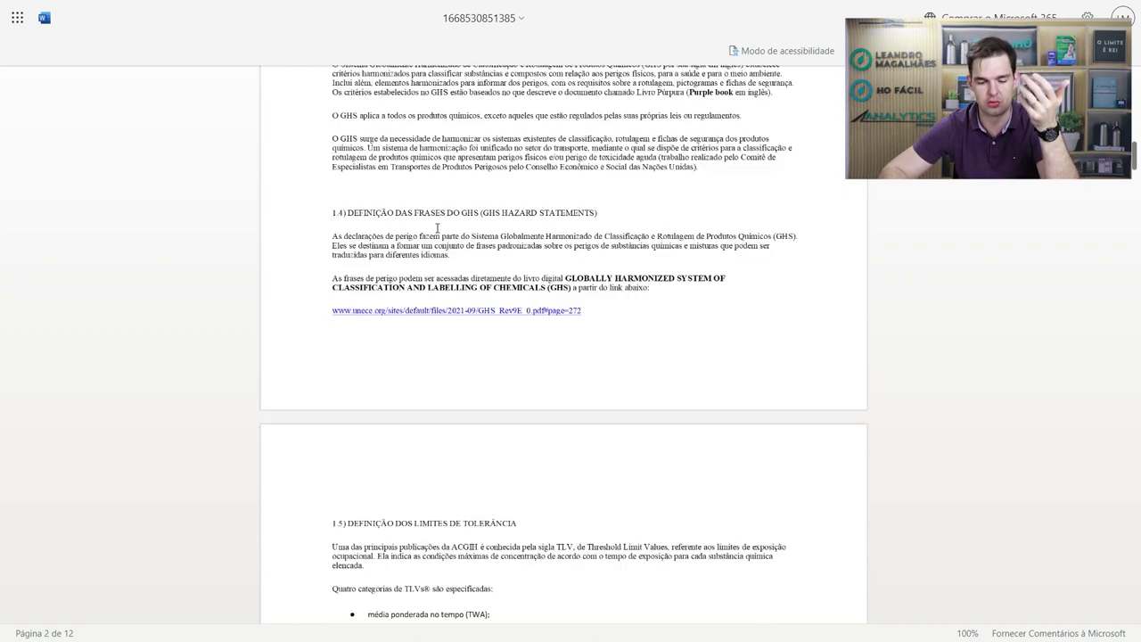
scroll(437, 228, down, 2)
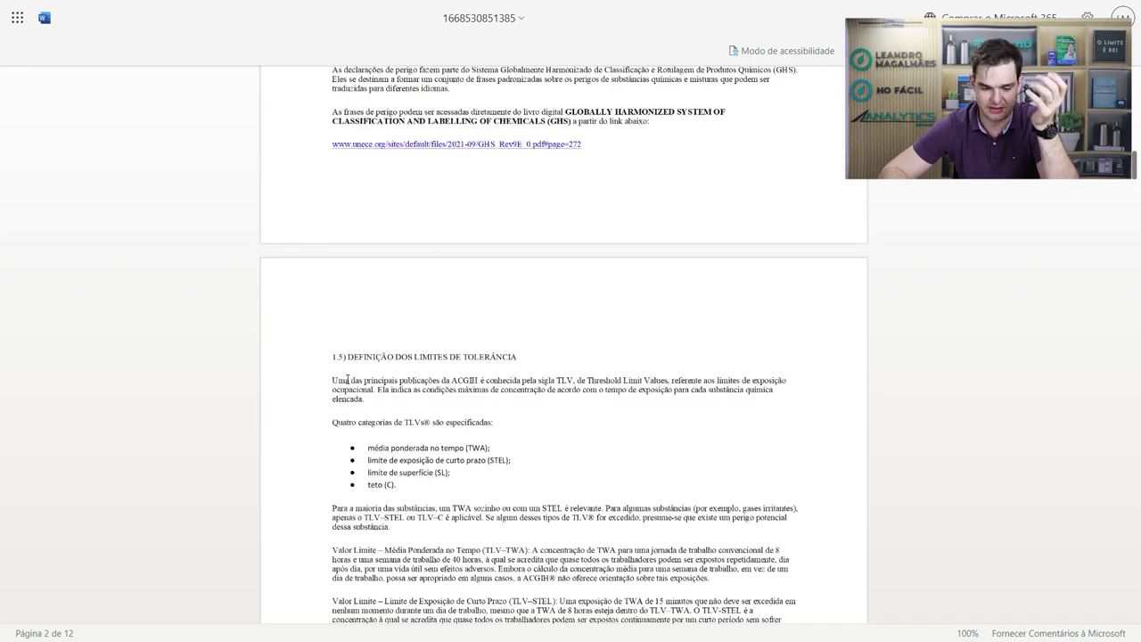
scroll(435, 351, down, 1)
scroll(434, 296, down, 4)
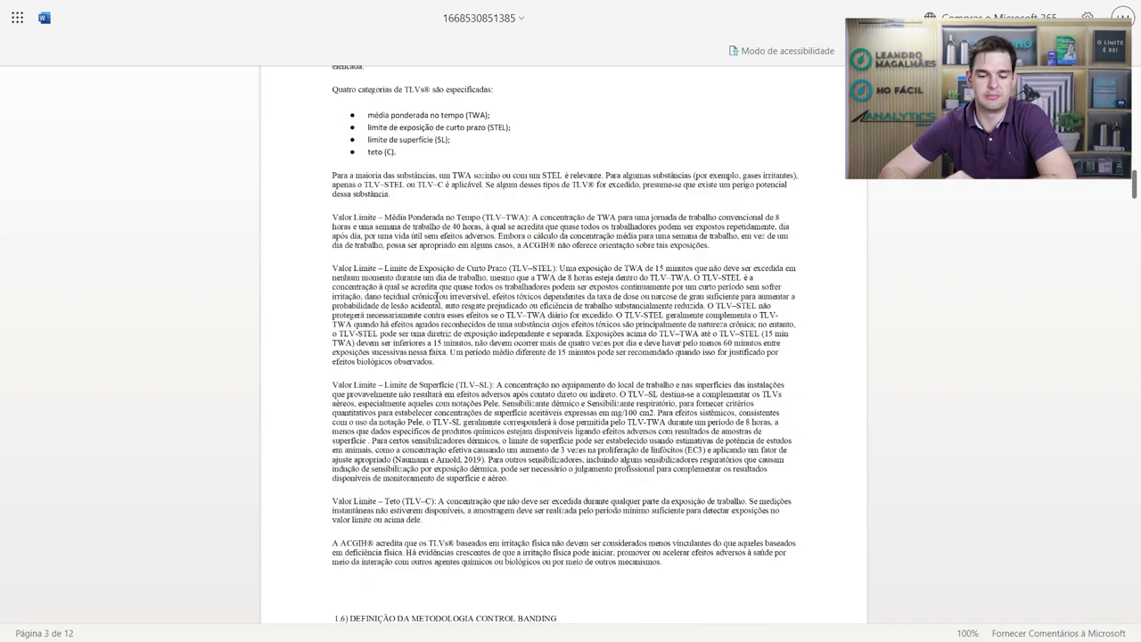
scroll(437, 297, down, 3)
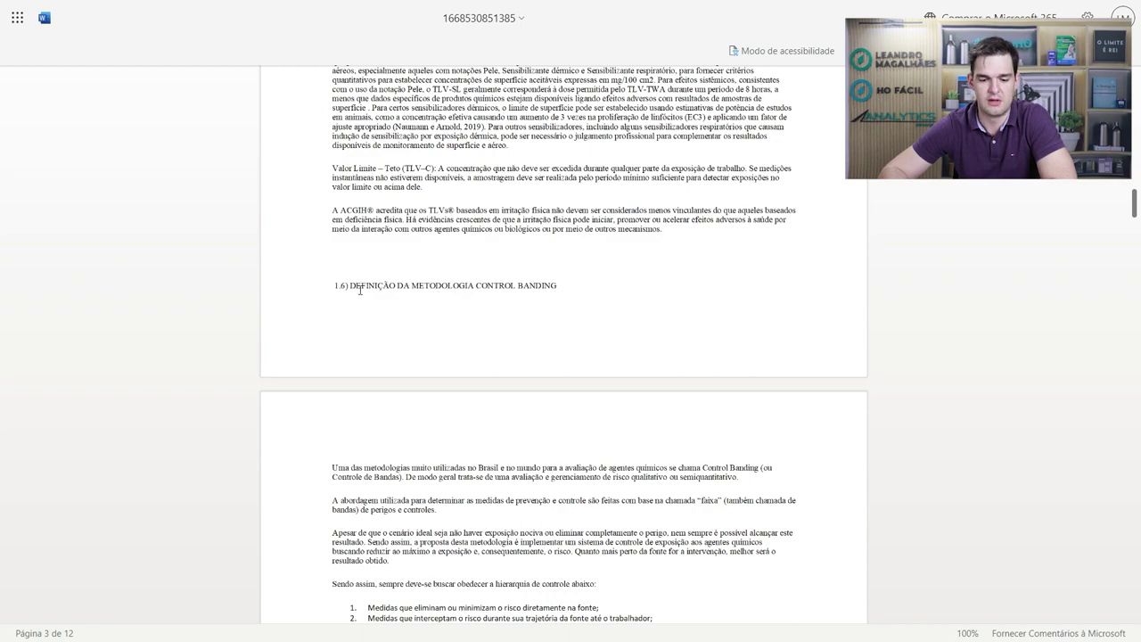
scroll(360, 290, down, 3)
scroll(431, 216, down, 12)
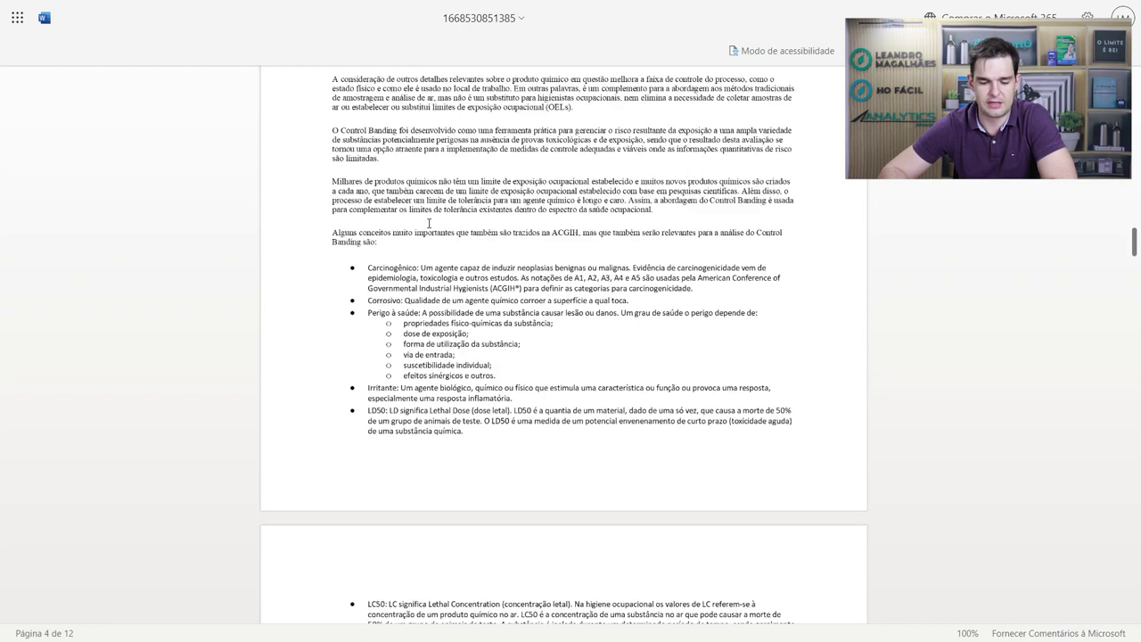
scroll(429, 225, down, 3)
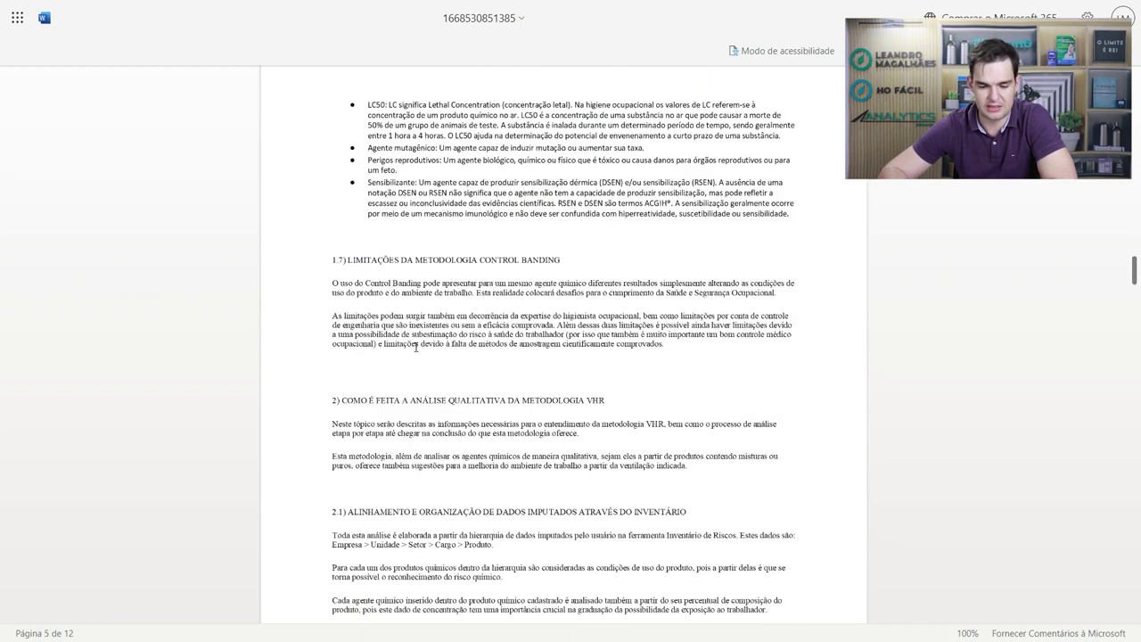
Examine the report's section 2 on the VHR methodology, including the VHR scale, workplace ventilation and exposure probability tables
scroll(454, 275, down, 2)
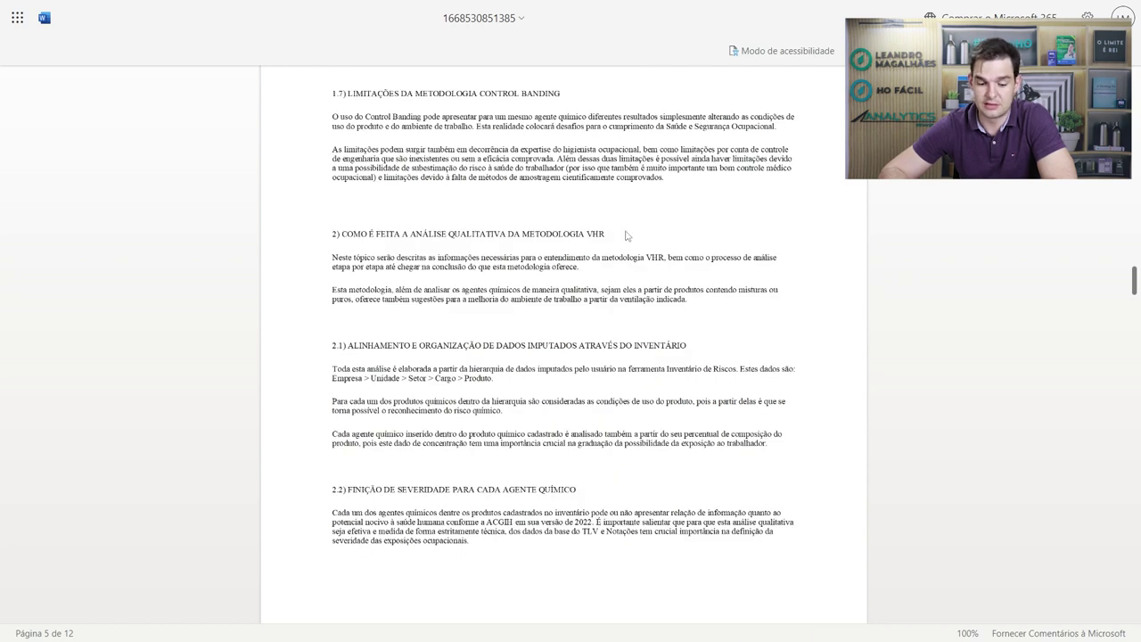
scroll(470, 319, down, 6)
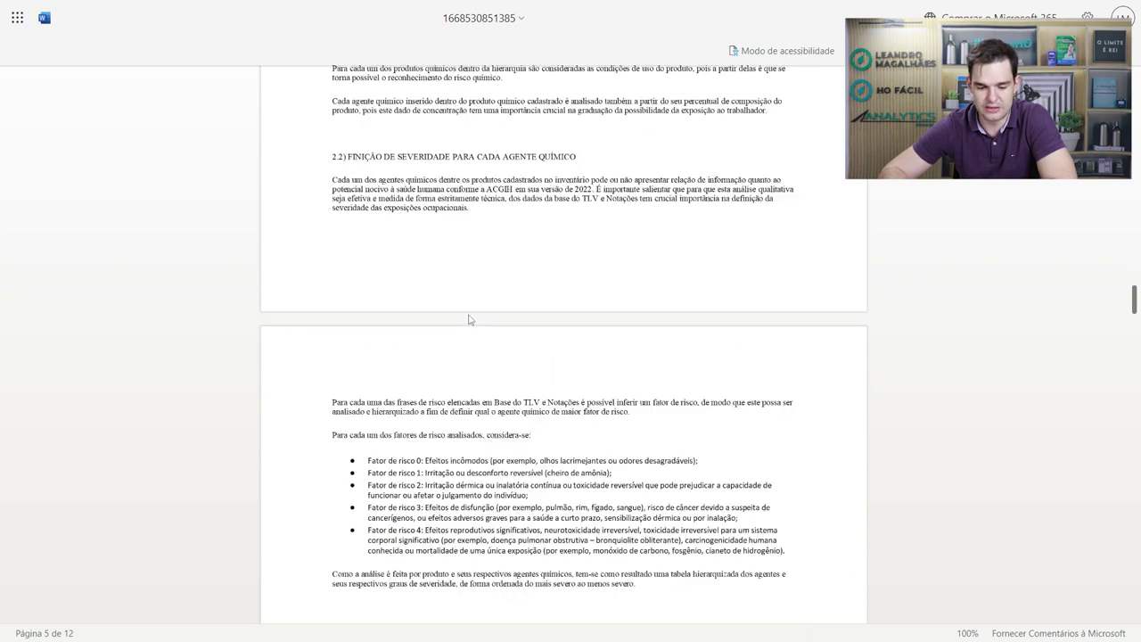
scroll(470, 319, down, 1)
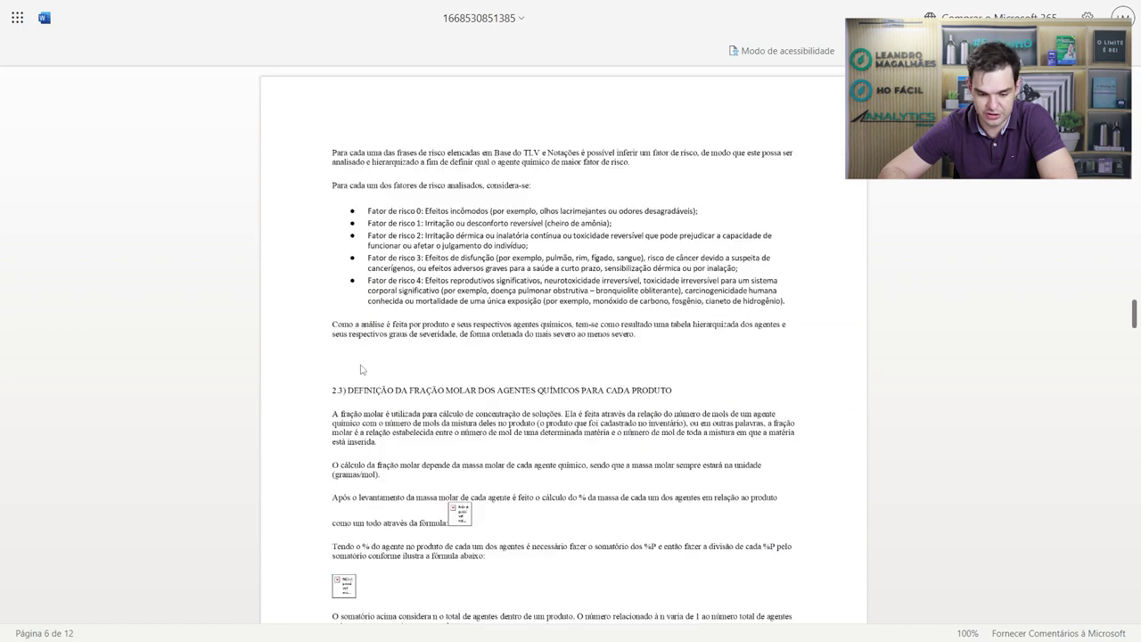
scroll(526, 381, down, 8)
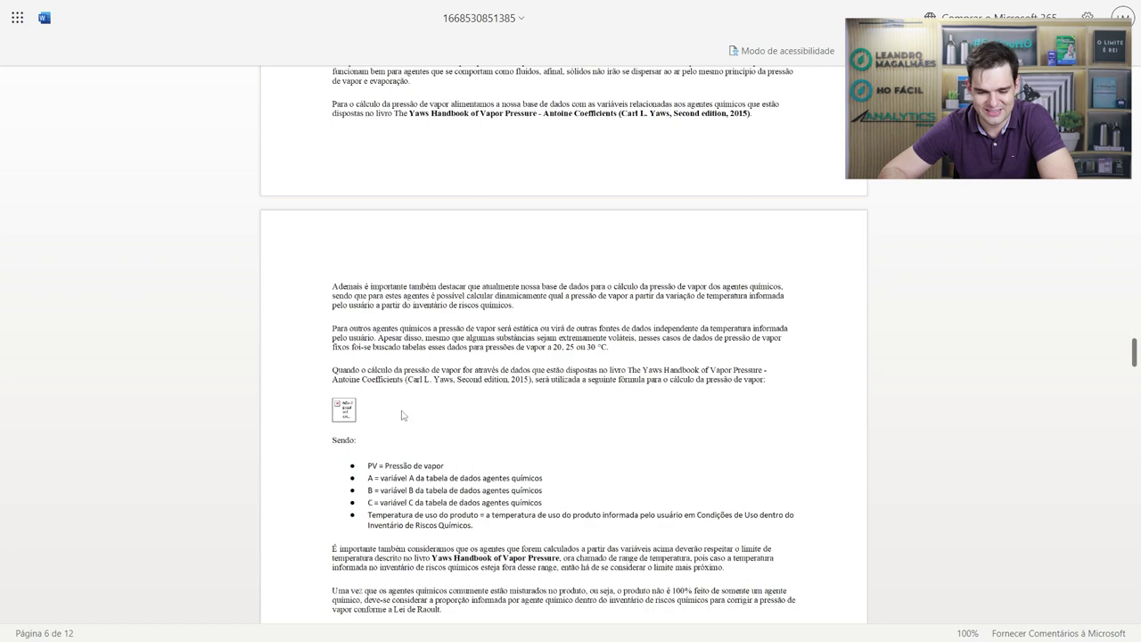
scroll(402, 416, down, 8)
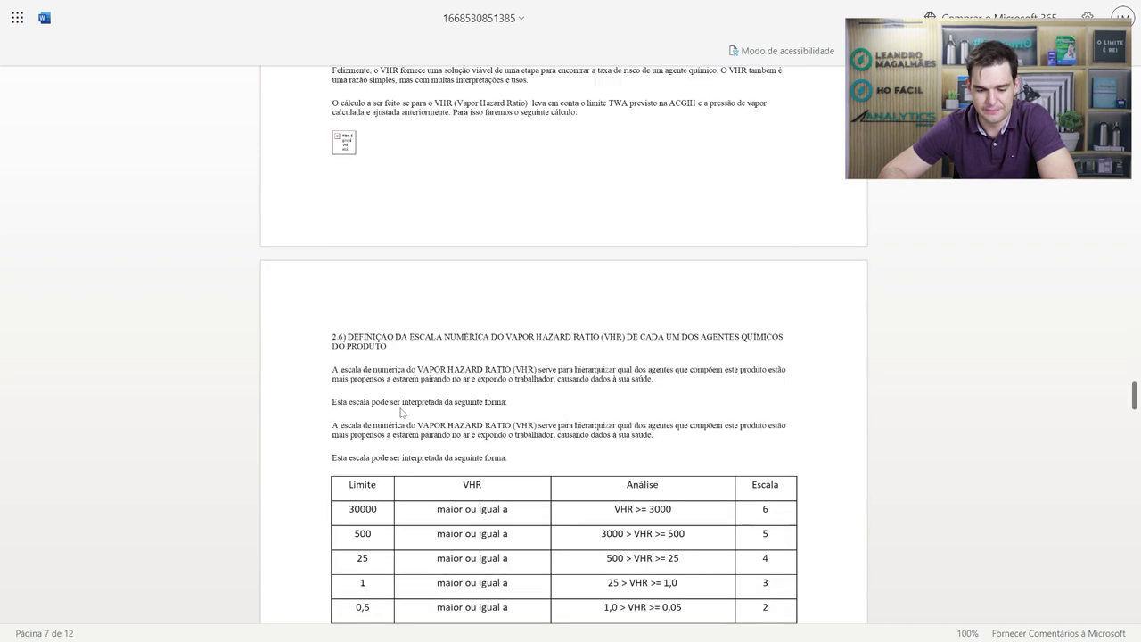
scroll(402, 413, down, 2)
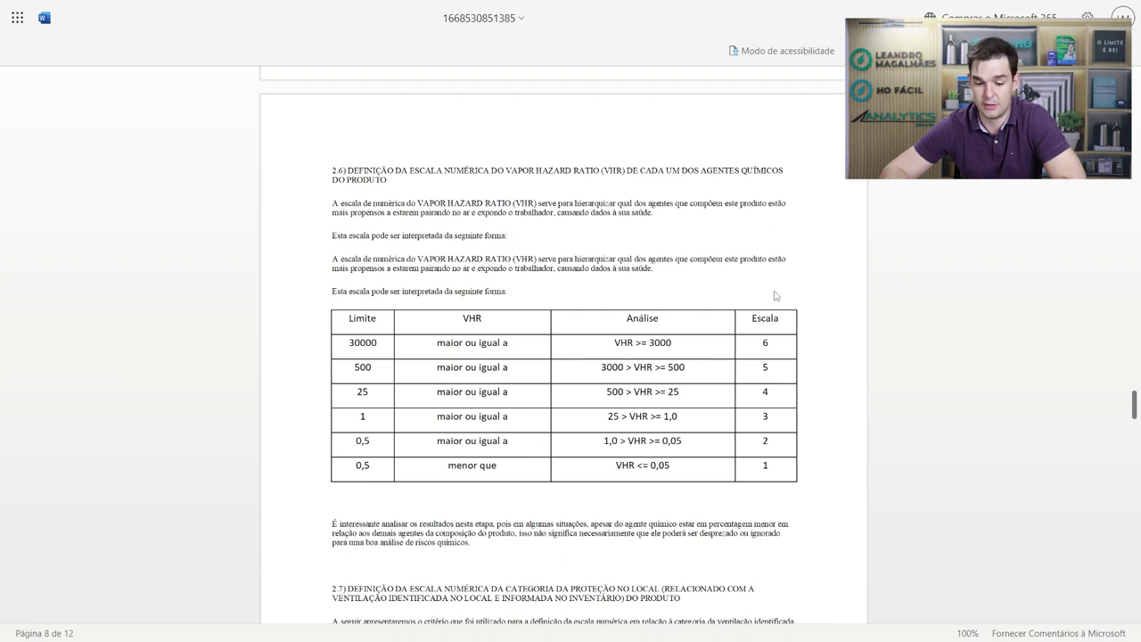
scroll(775, 295, down, 1)
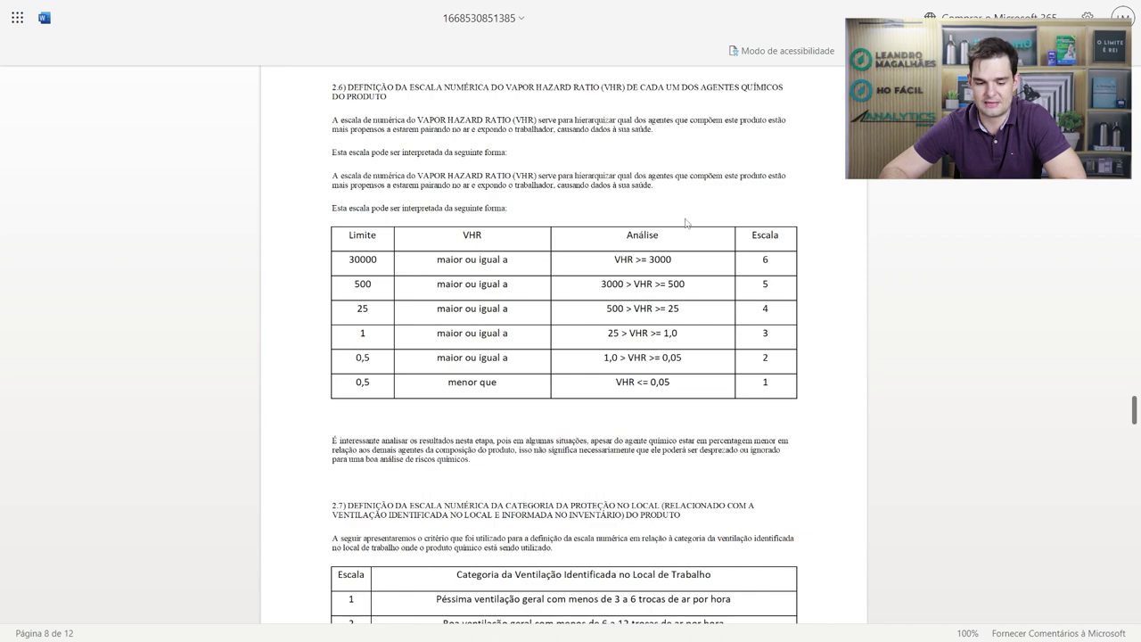
scroll(686, 223, down, 2)
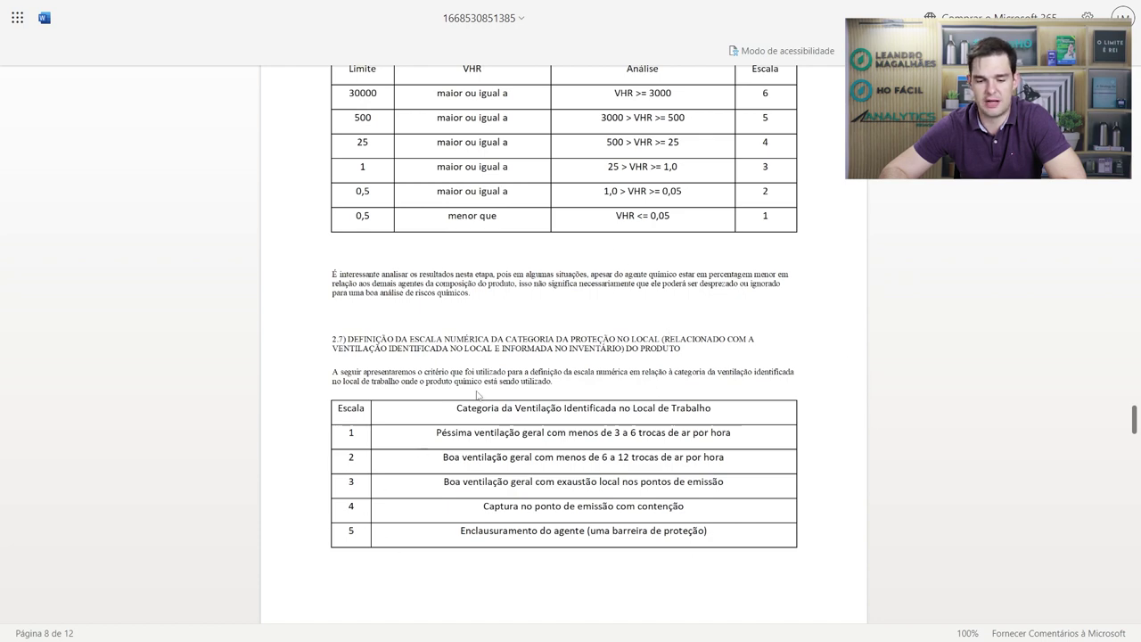
scroll(691, 136, down, 4)
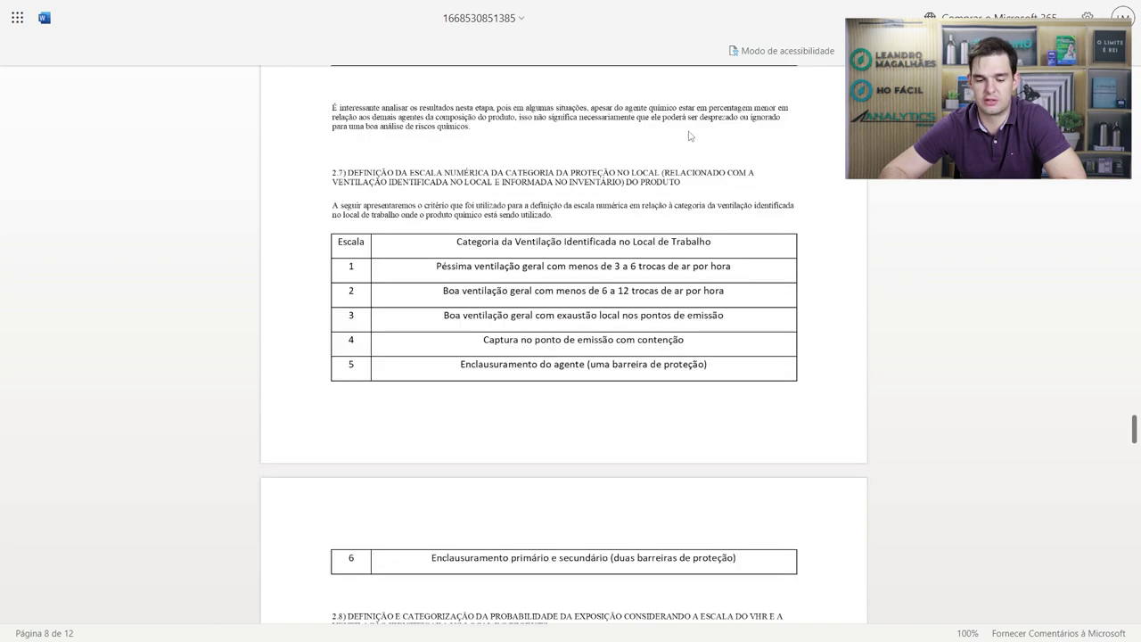
scroll(579, 122, down, 2)
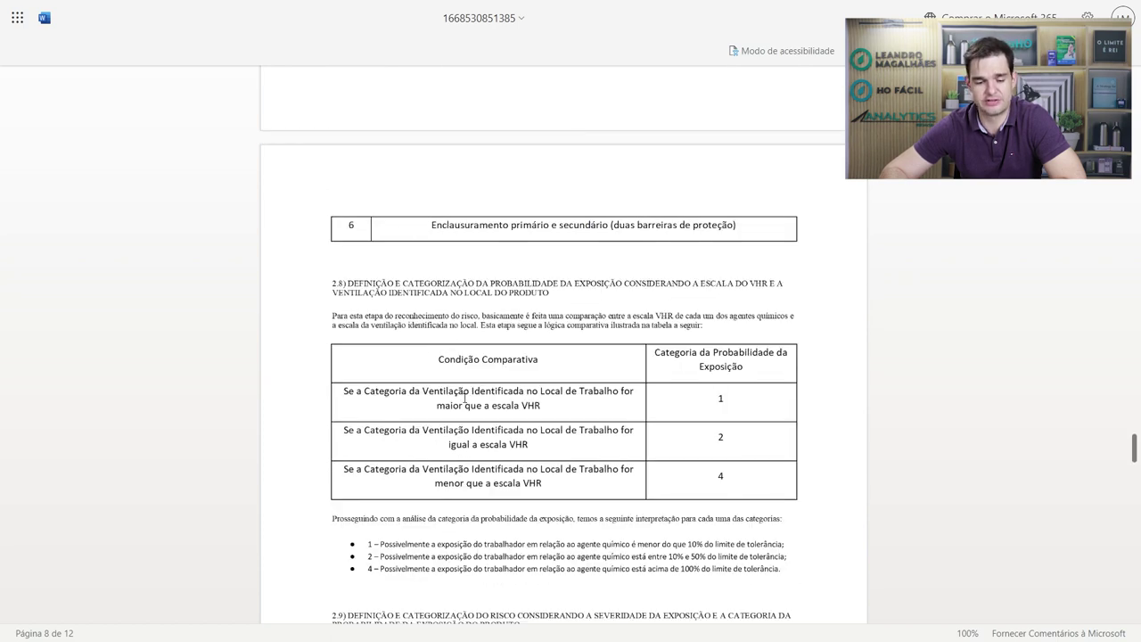
scroll(618, 387, down, 1)
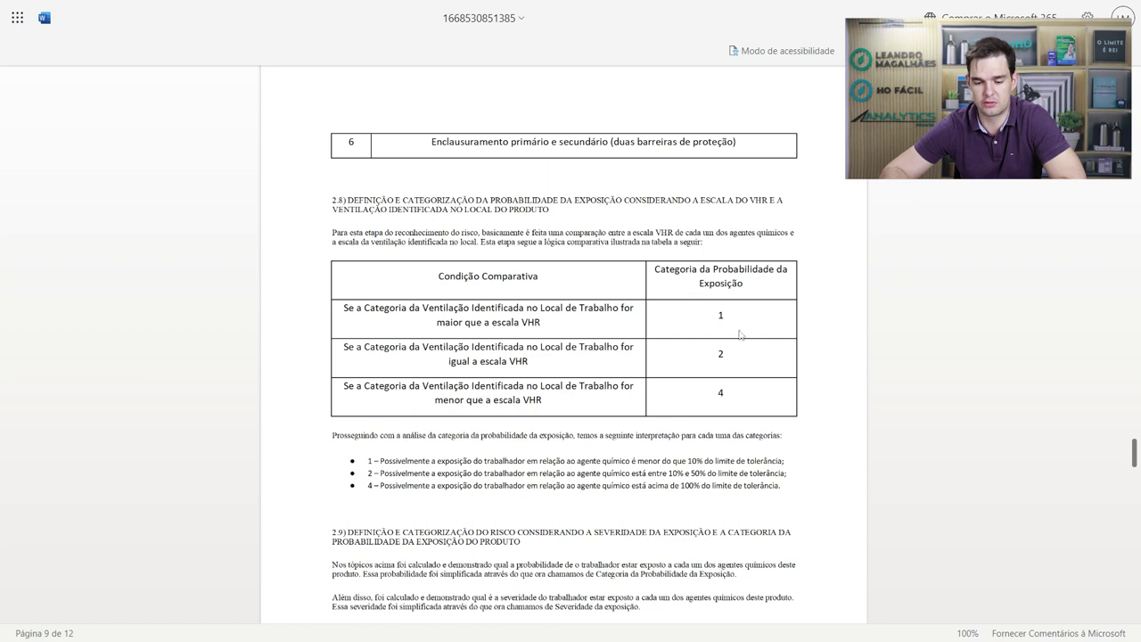